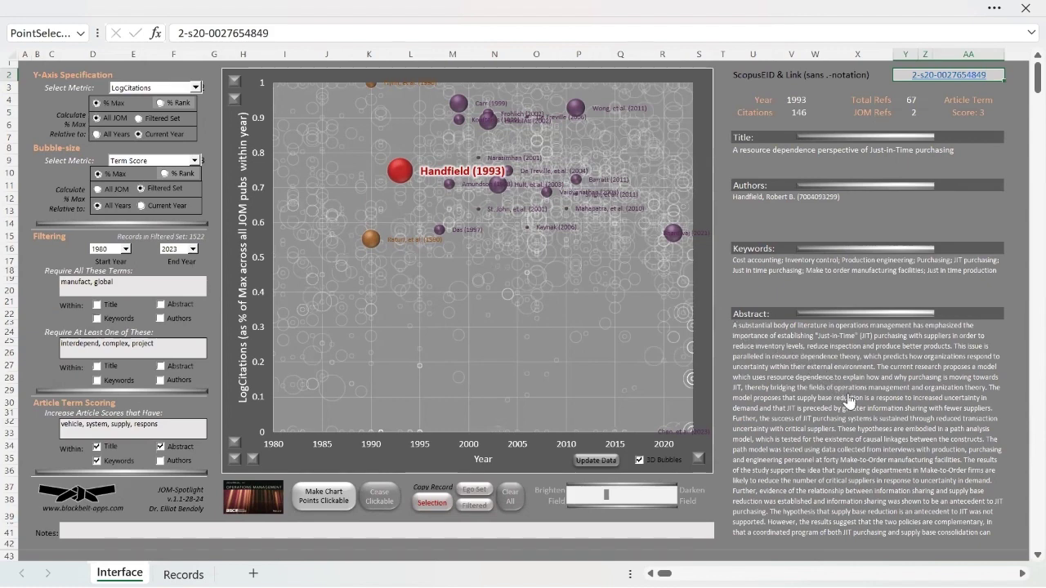
Expand the Handfield abstract, select its full text, and close the abstract window
{"action": "left_click", "coordinate": [850, 448]}
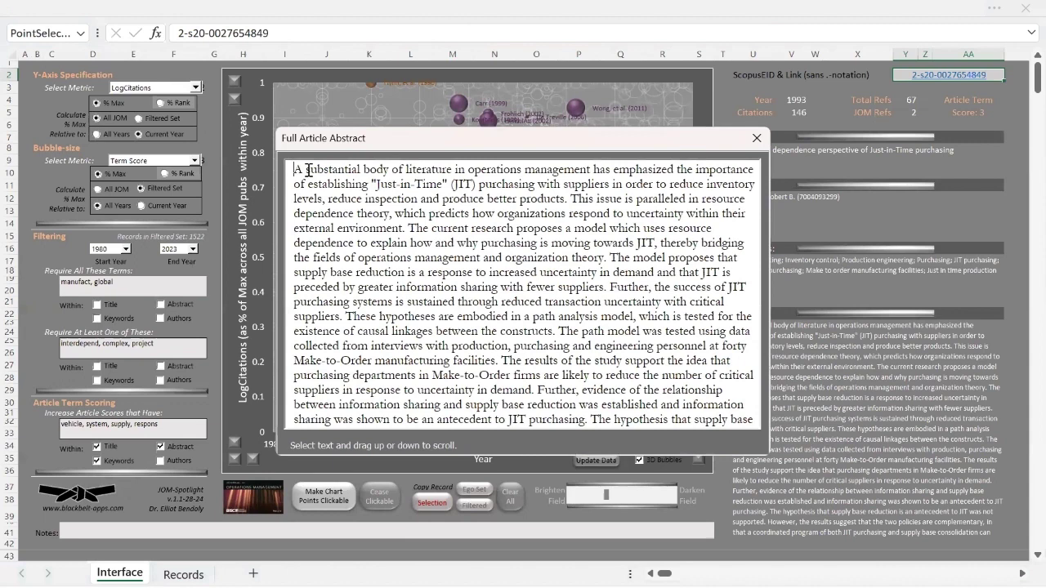
{"action": "left_click_drag", "start_coordinate": [294, 168], "coordinate": [742, 443]}
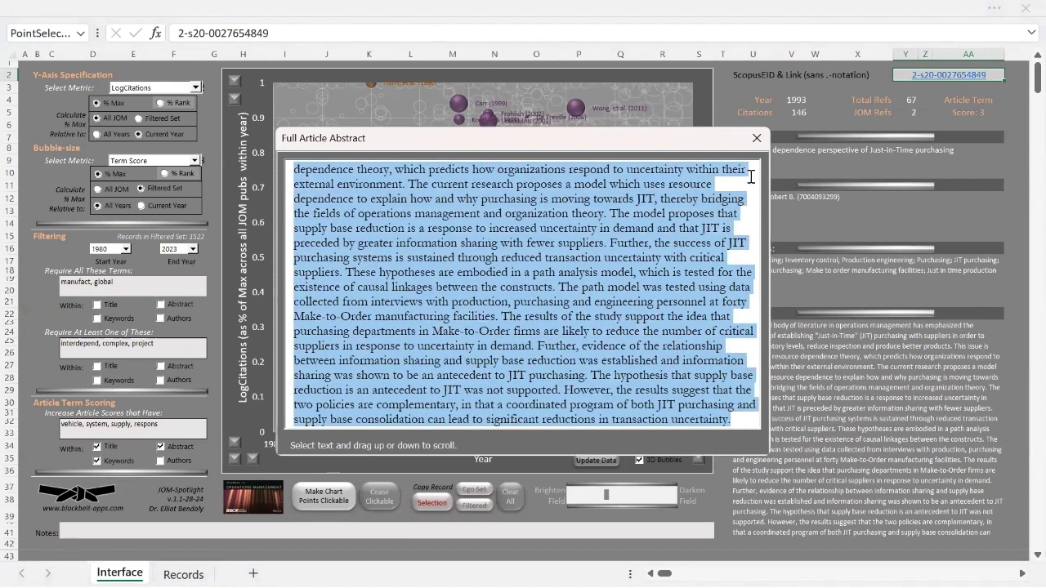
{"action": "left_click", "coordinate": [756, 140]}
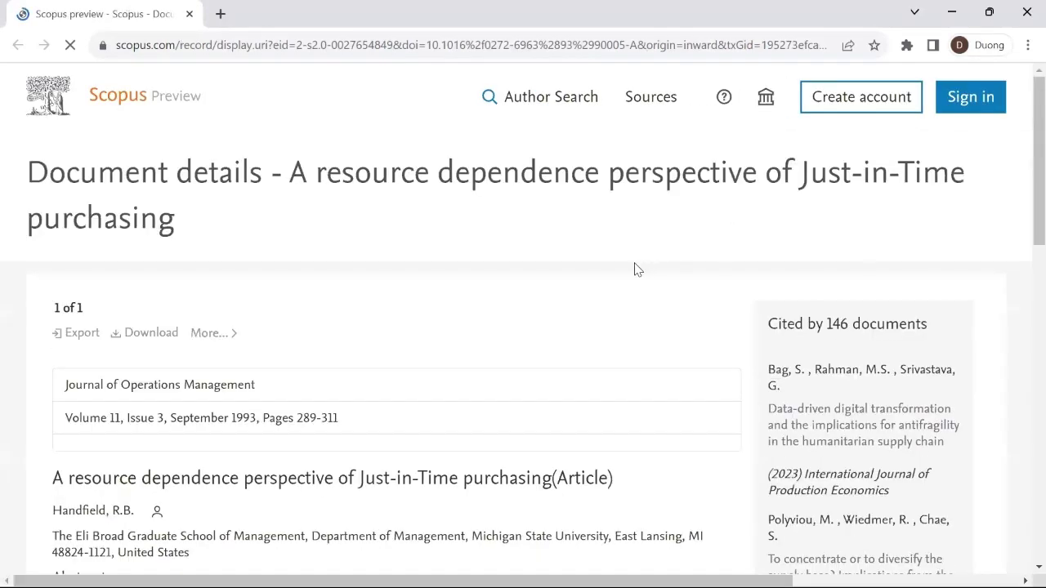
{"action": "scroll", "coordinate": [617, 284], "scroll_direction": "down", "scroll_amount": 1}
{"action": "scroll", "coordinate": [617, 284], "scroll_direction": "down", "scroll_amount": 3}
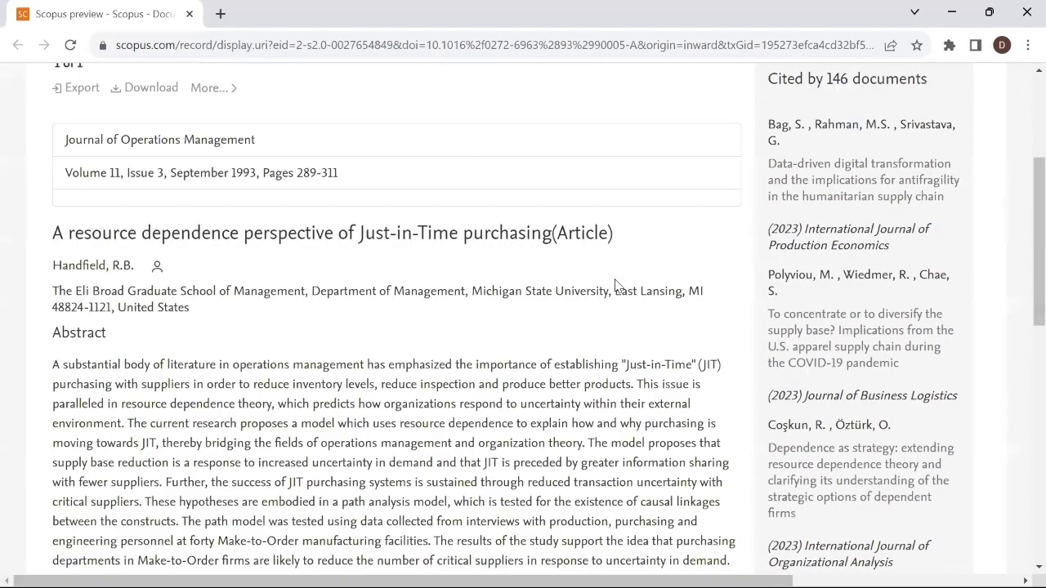
{"action": "scroll", "coordinate": [617, 285], "scroll_direction": "down", "scroll_amount": 6}
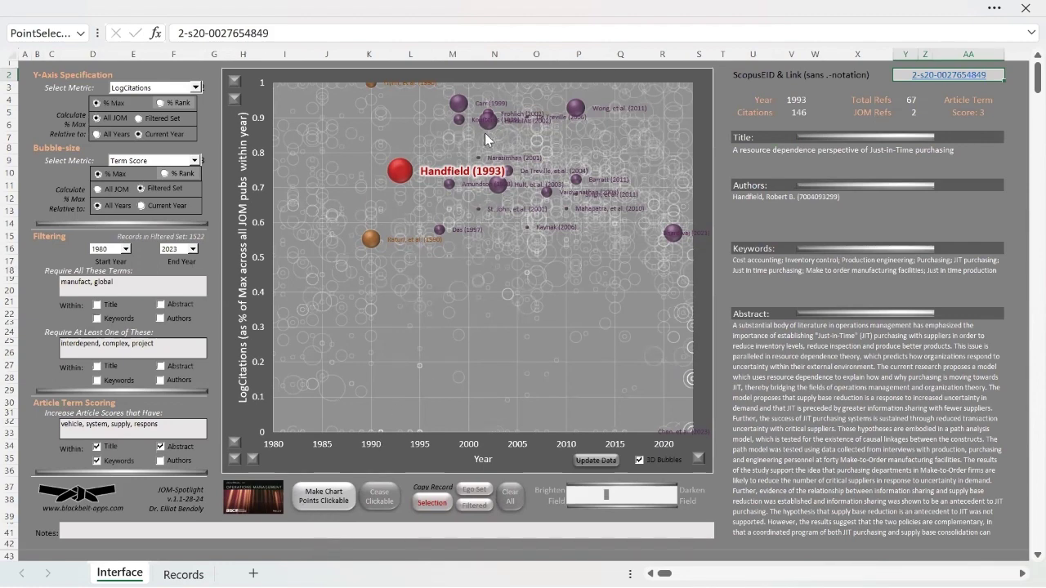
Feature Amundson (1998), then Handfield (1993), then the Philipoom (1999) article on the chart
{"action": "left_click", "coordinate": [449, 186]}
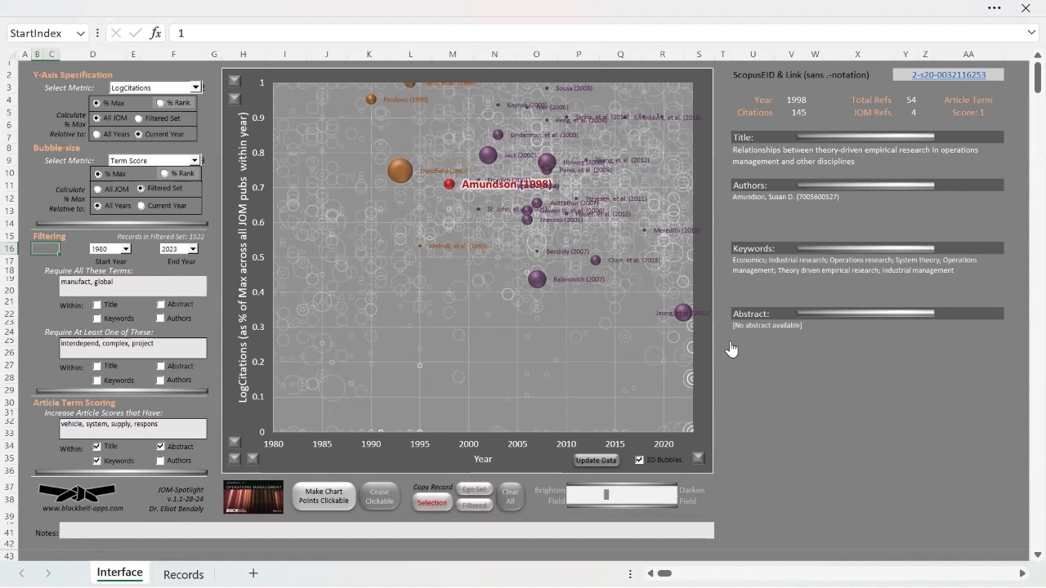
{"action": "left_click", "coordinate": [399, 171]}
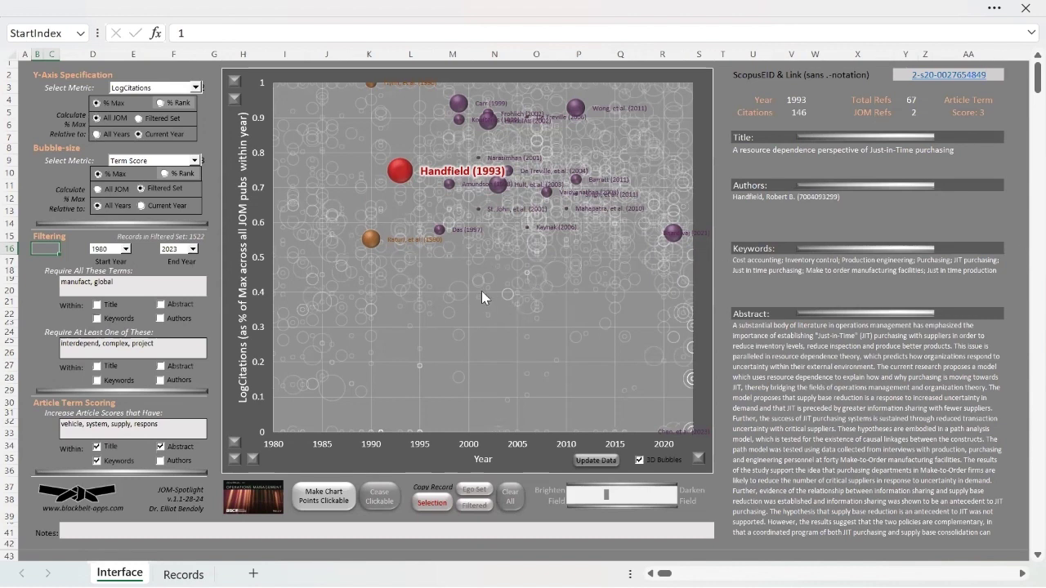
{"action": "left_click", "coordinate": [458, 288]}
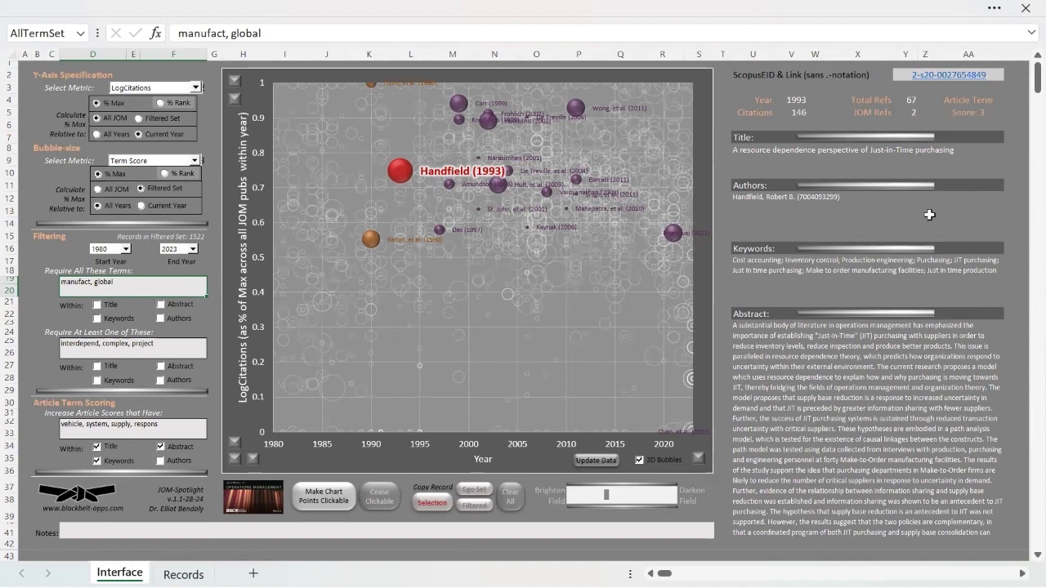
Plot Citations on the y-axis scaled as % Rank
{"action": "left_click", "coordinate": [160, 103]}
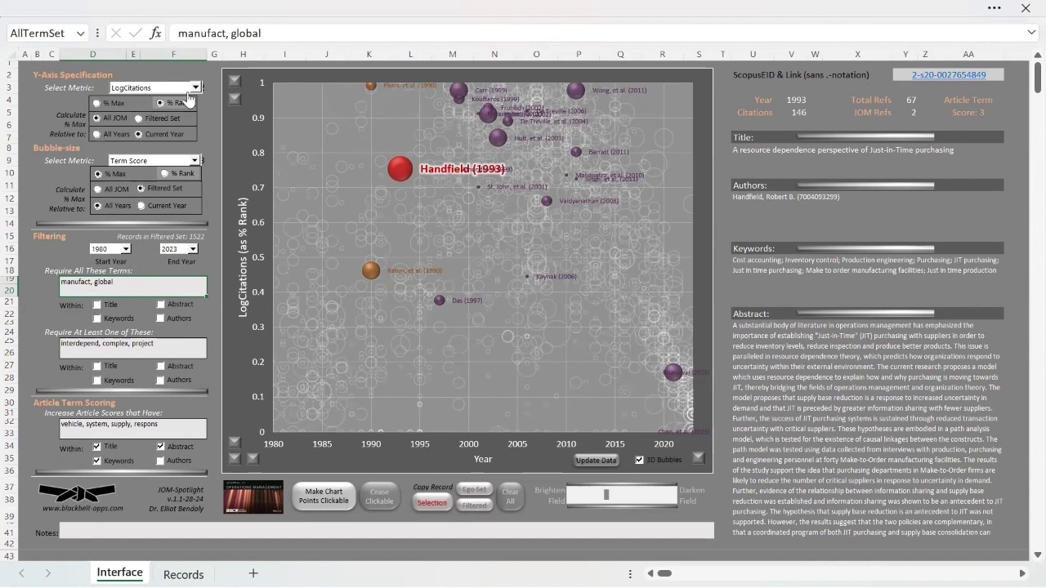
{"action": "left_click", "coordinate": [196, 87]}
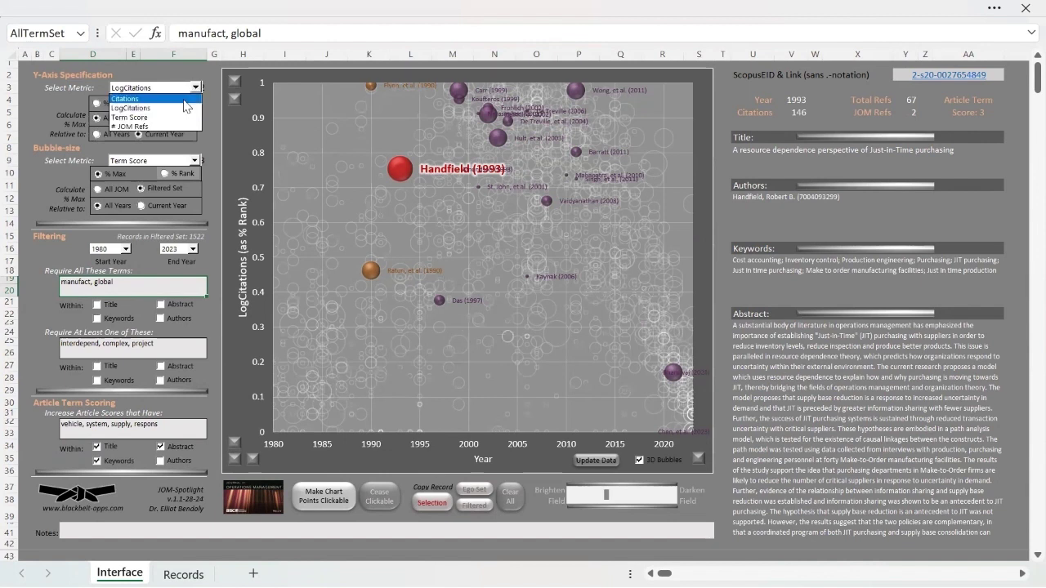
{"action": "left_click", "coordinate": [183, 99]}
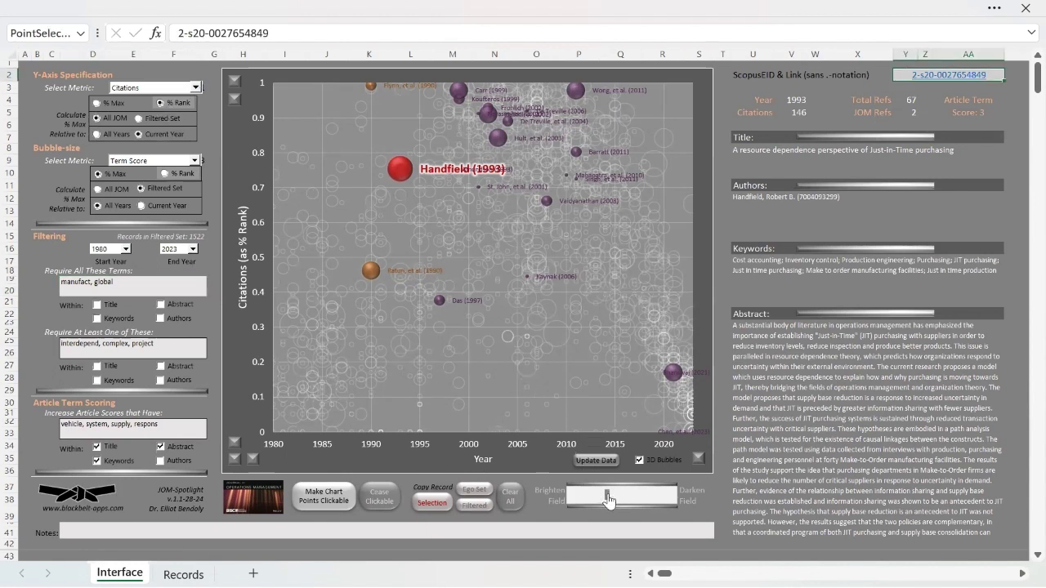
Adjust the chart's background field shading, ending darker
{"action": "left_click_drag", "start_coordinate": [607, 501], "coordinate": [587, 502]}
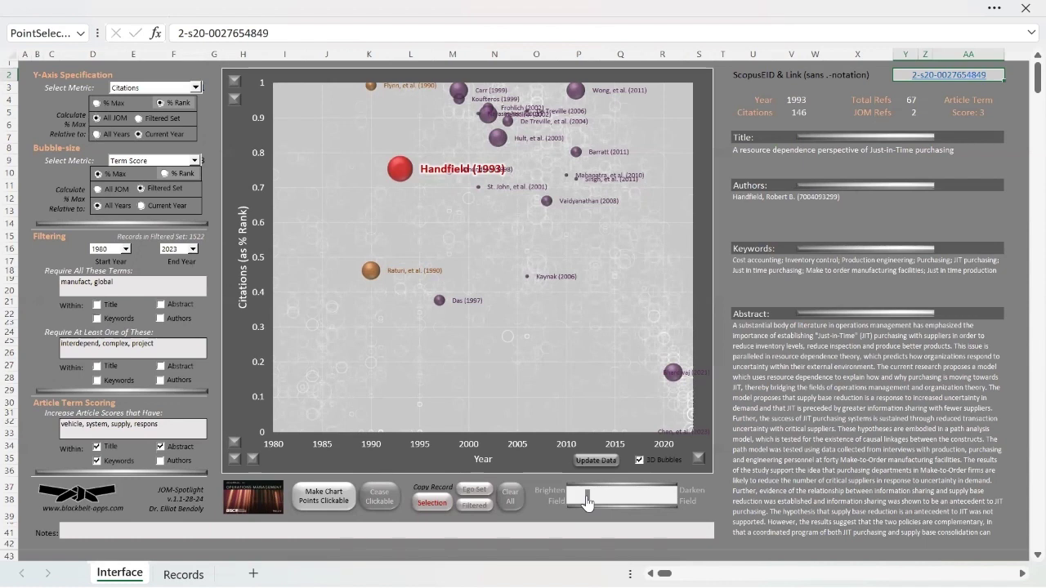
{"action": "left_click_drag", "start_coordinate": [585, 501], "coordinate": [650, 503]}
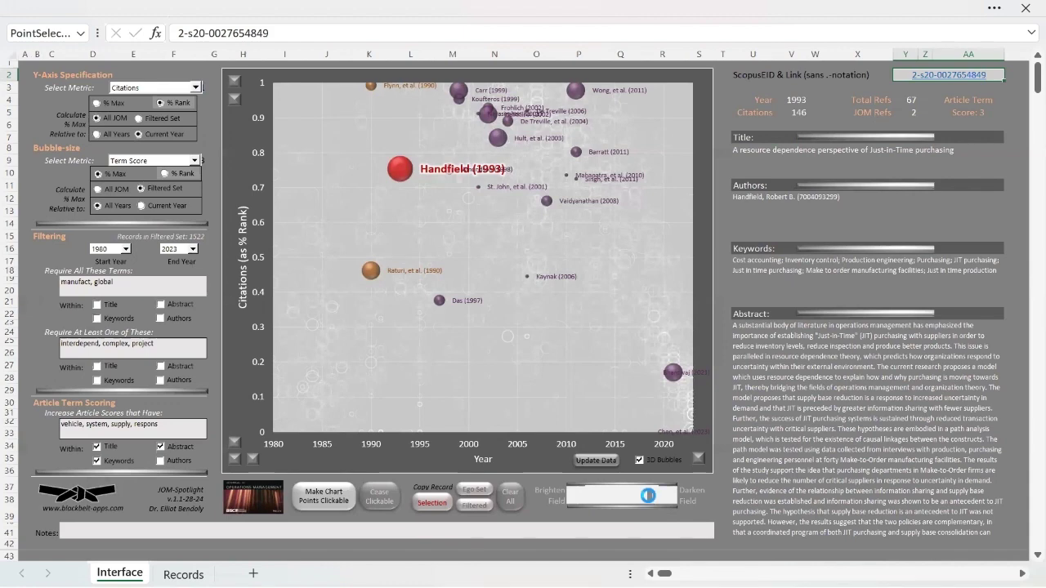
{"action": "left_click", "coordinate": [650, 501]}
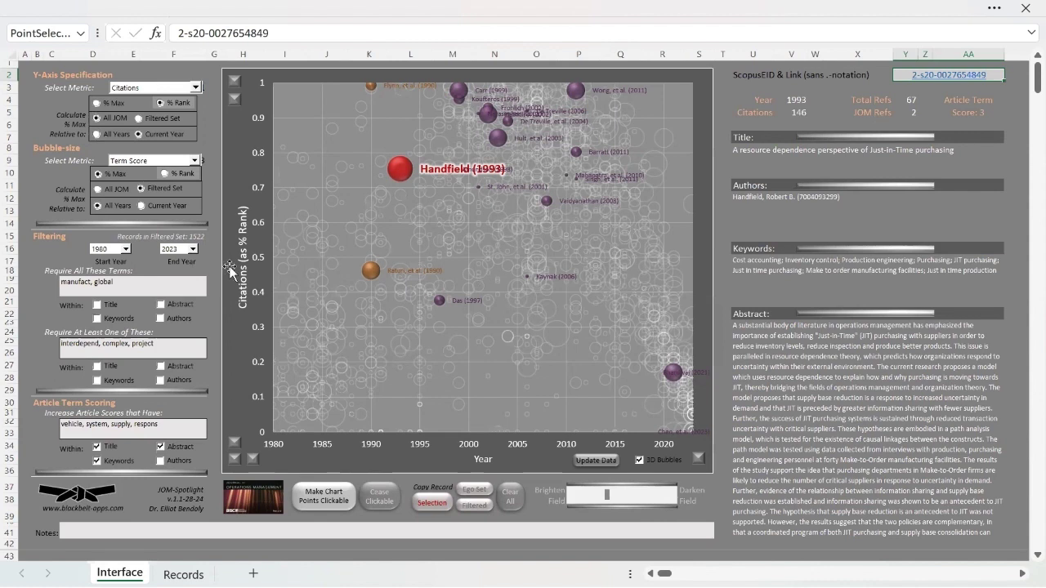
Set the filter start year to 1990
{"action": "left_click", "coordinate": [126, 249]}
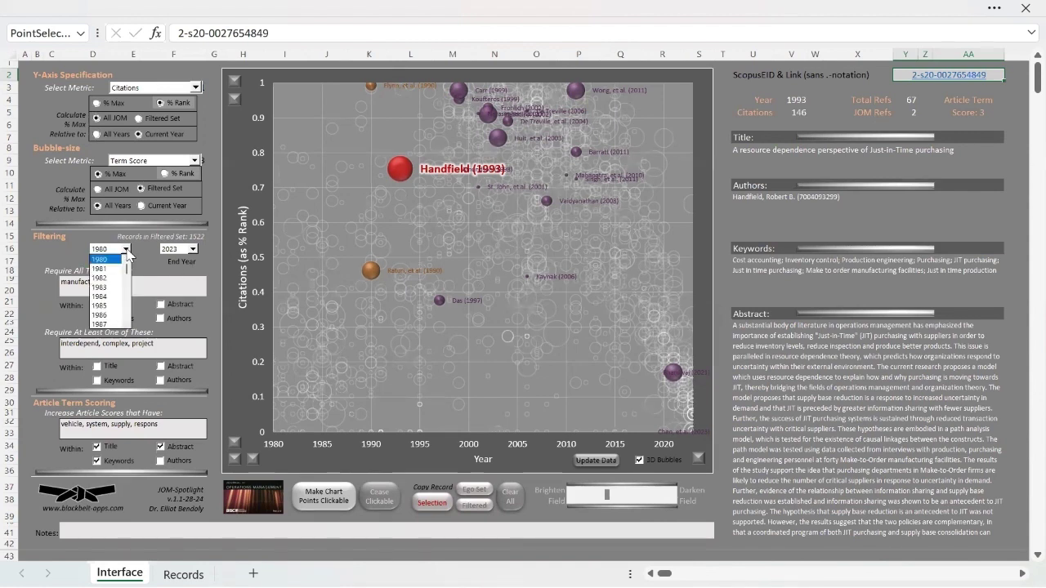
{"action": "key", "text": "Down"}
{"action": "key", "text": "Down"}
{"action": "key", "text": "Down"}
{"action": "key", "text": "Down"}
{"action": "key", "text": "Down"}
{"action": "key", "text": "Down"}
{"action": "key", "text": "Down"}
{"action": "key", "text": "Down"}
{"action": "key", "text": "Down"}
{"action": "key", "text": "Down"}
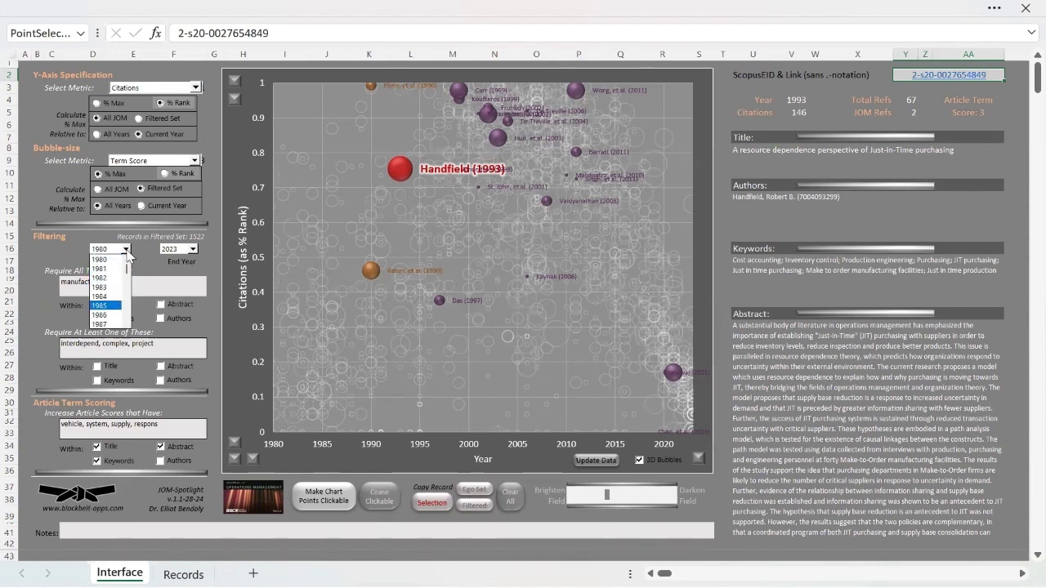
{"action": "key", "text": "Return"}
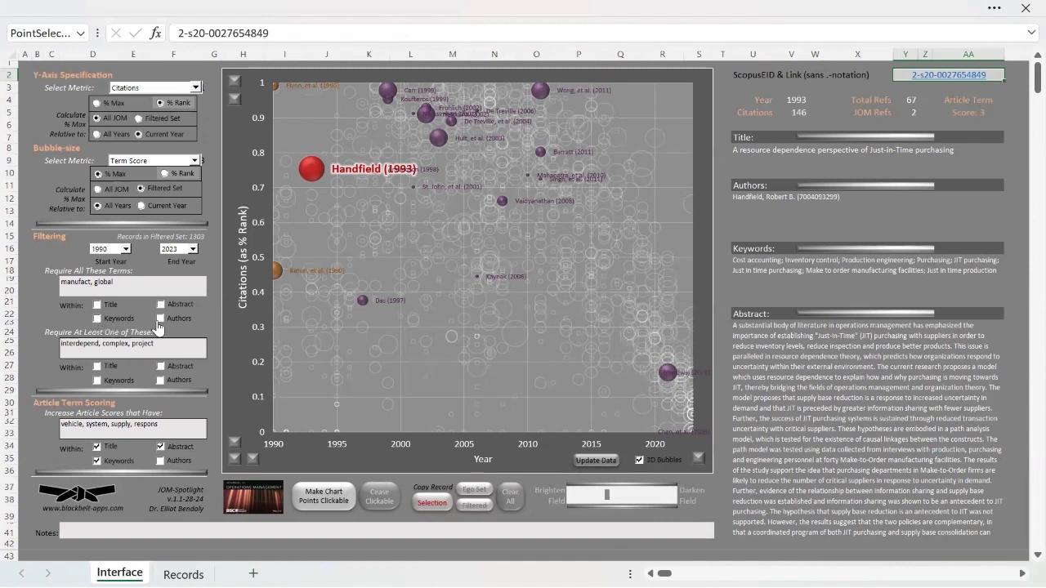
{"action": "left_click", "coordinate": [98, 319]}
{"action": "left_click", "coordinate": [97, 305]}
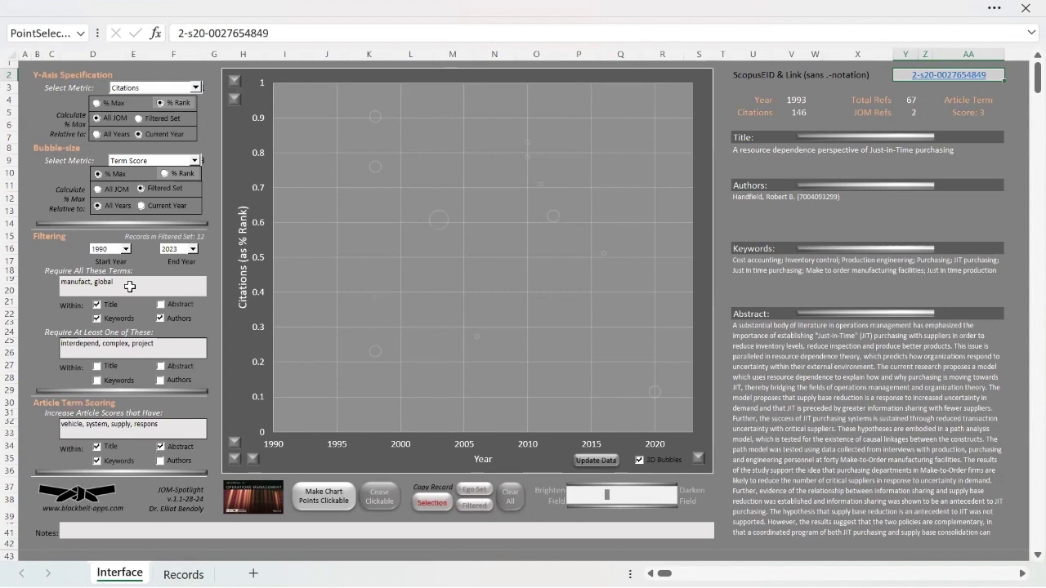
{"action": "left_click", "coordinate": [97, 305]}
{"action": "left_click", "coordinate": [139, 323]}
{"action": "left_click", "coordinate": [160, 318]}
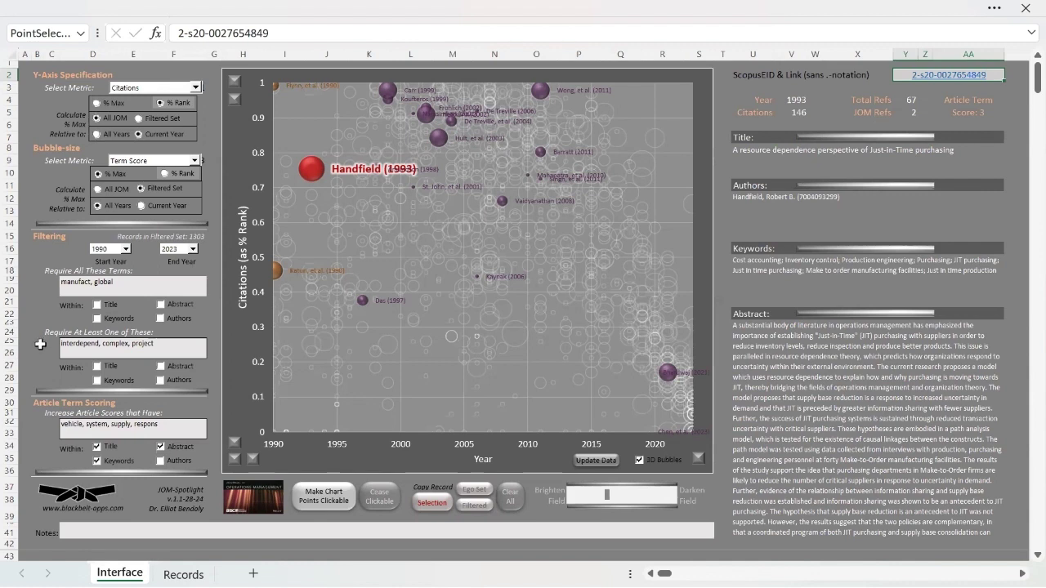
Match the optional terms interdepend, complex, project in titles, abstracts and keywords
{"action": "left_click", "coordinate": [97, 366]}
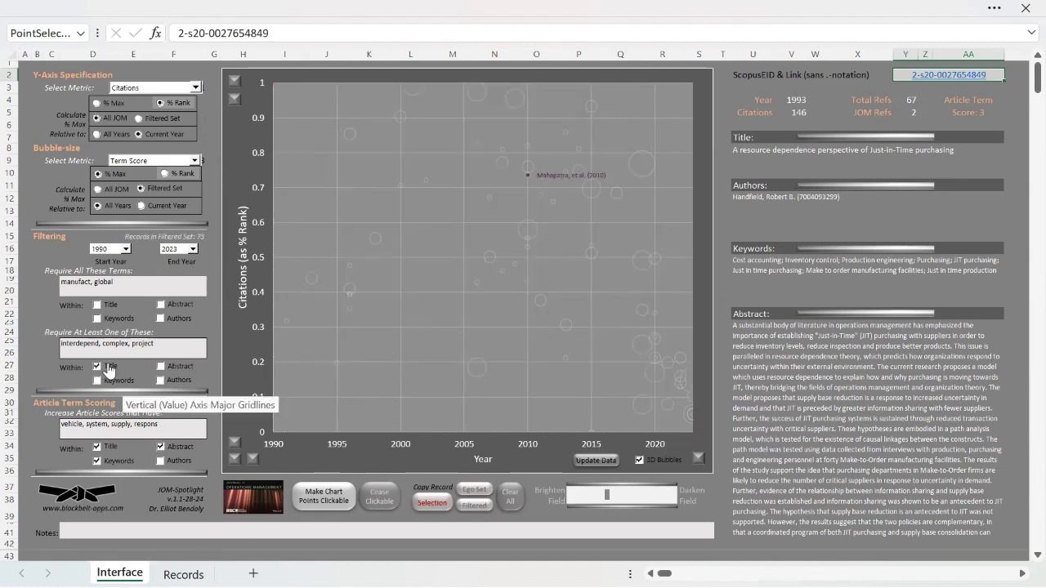
{"action": "left_click", "coordinate": [107, 381]}
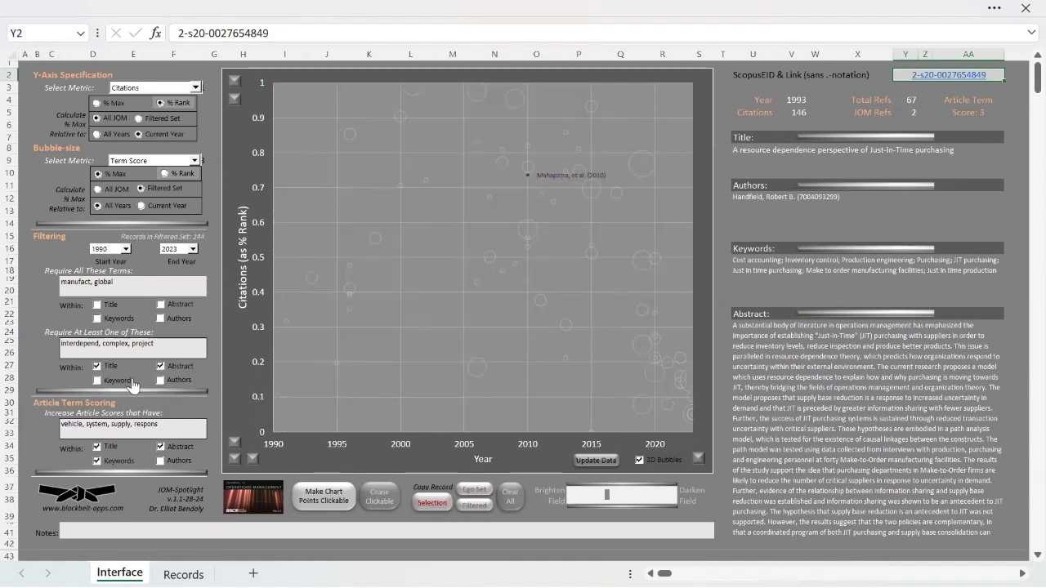
{"action": "left_click", "coordinate": [160, 367]}
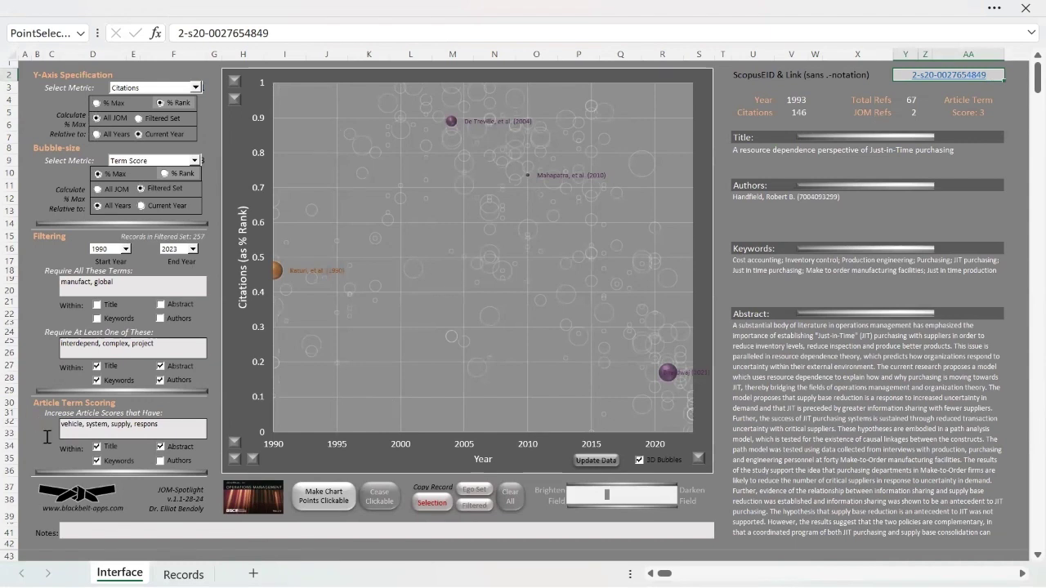
Append ', markets, mark' to the Article Term Scoring terms
{"action": "double_click", "coordinate": [169, 427]}
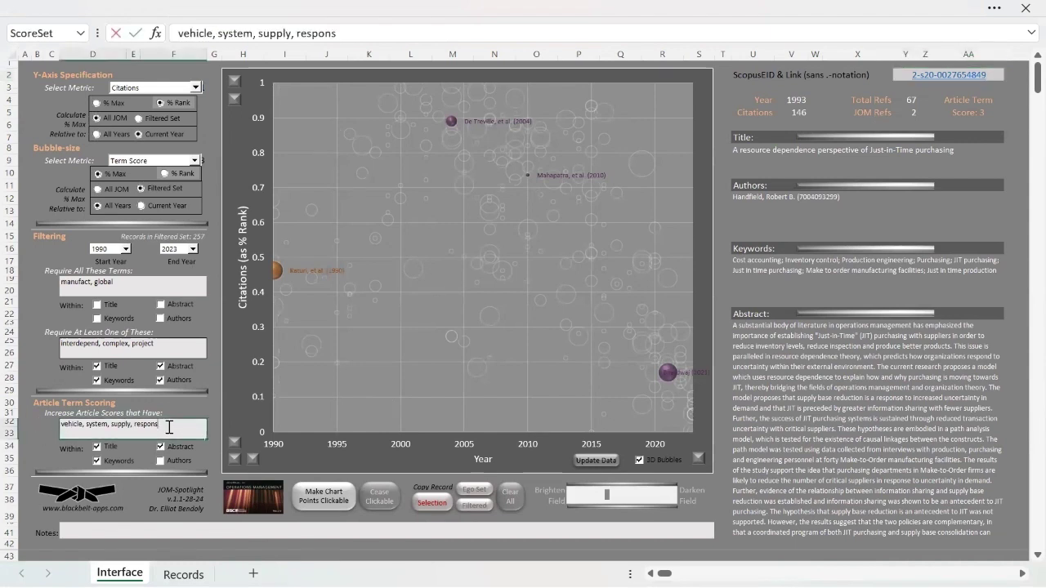
{"action": "type", "text": ", markets"}
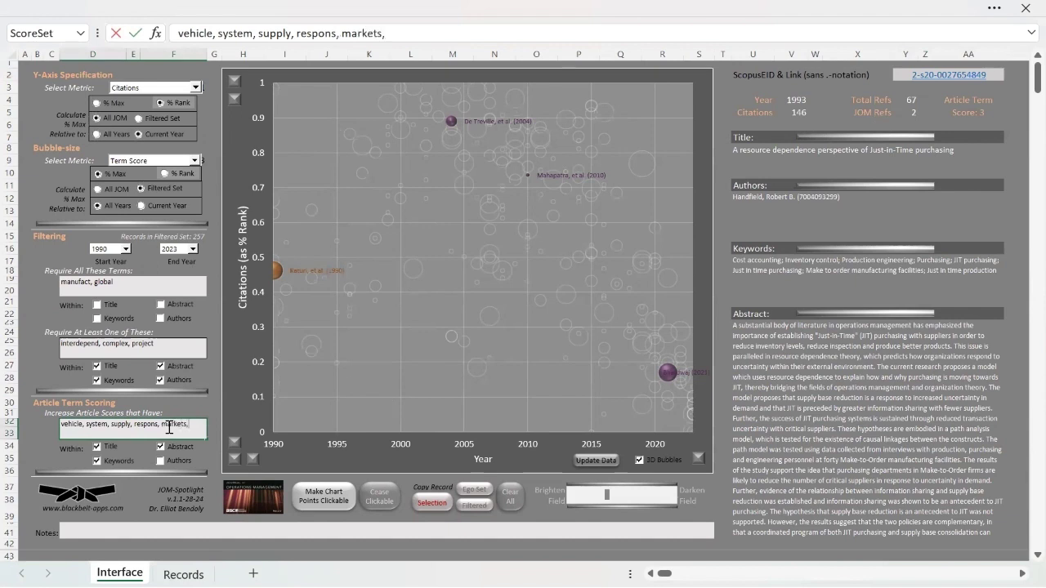
{"action": "type", "text": ", mark"}
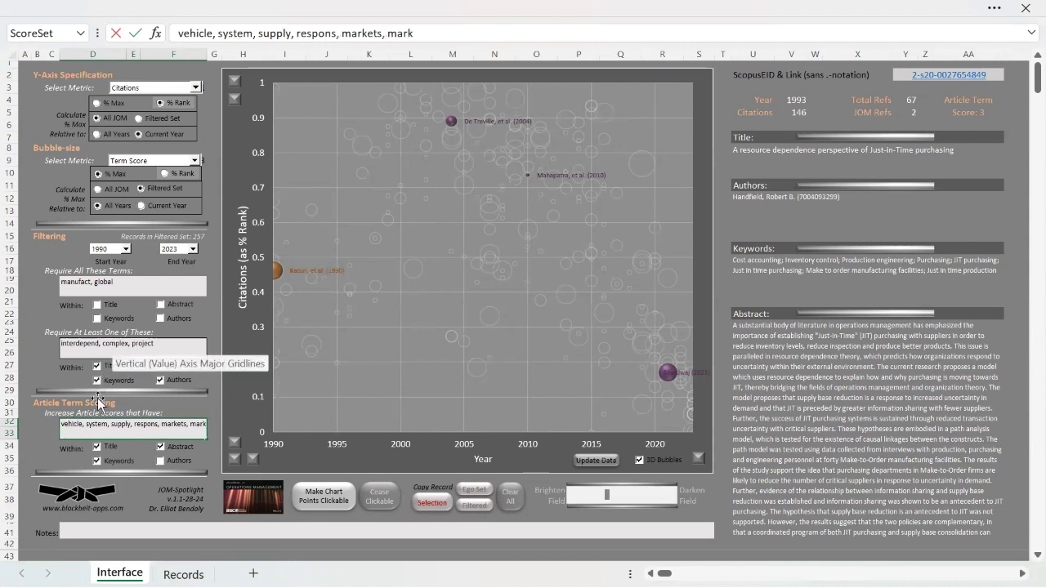
{"action": "left_click", "coordinate": [127, 343]}
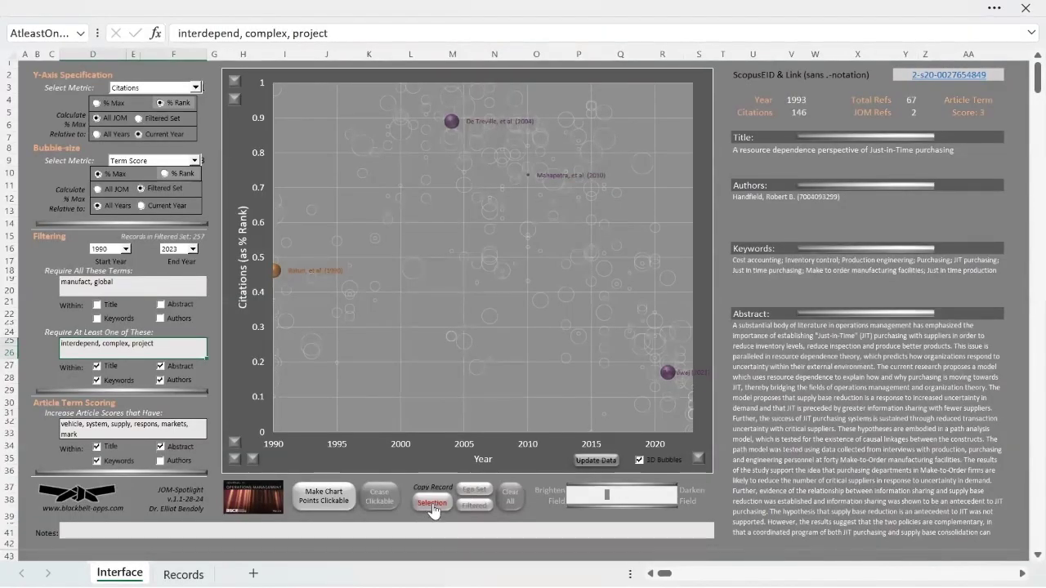
Copy the Handfield (1993) record to the Records sheet and go back to Interface
{"action": "left_click", "coordinate": [432, 503]}
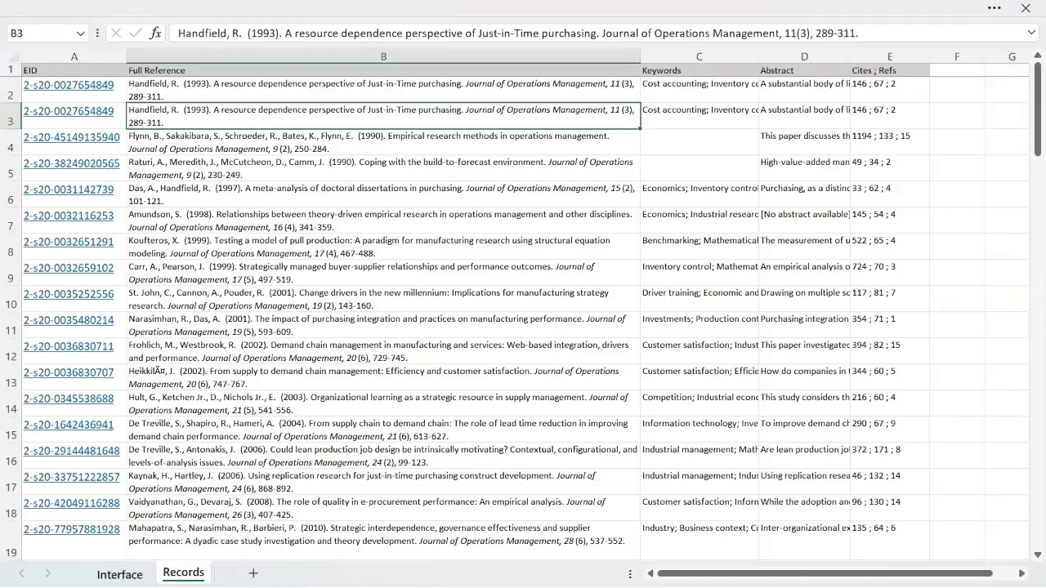
{"action": "left_click", "coordinate": [120, 574]}
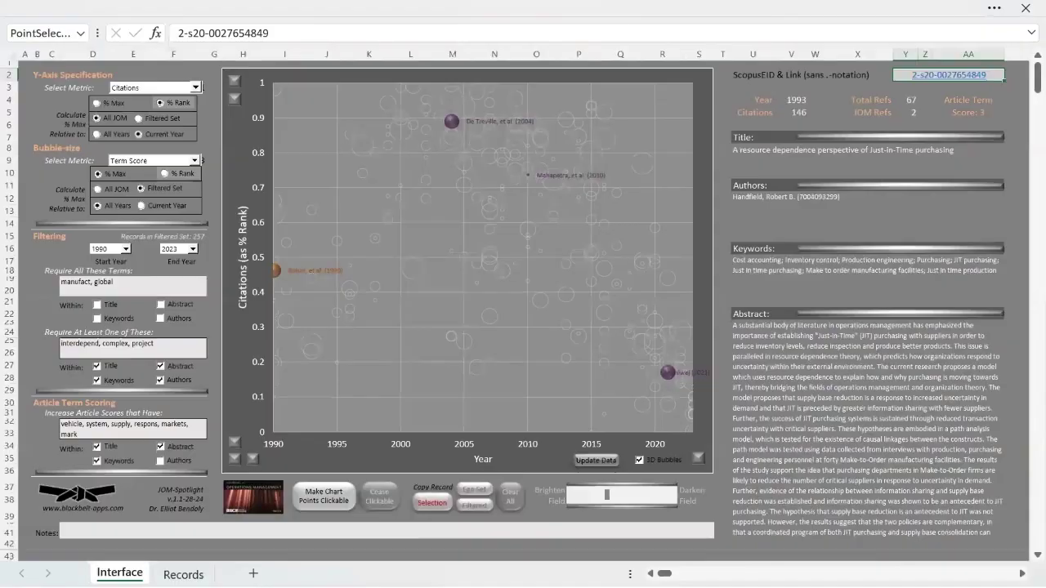
Copy the filtered records, then clear every copied record from the Records sheet
{"action": "left_click", "coordinate": [478, 507]}
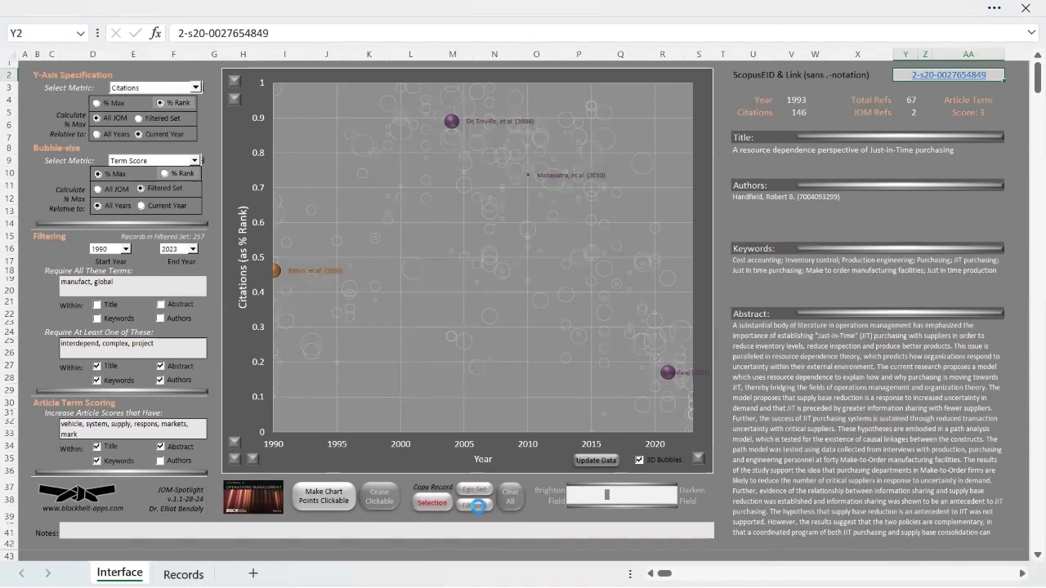
{"action": "left_click", "coordinate": [478, 506]}
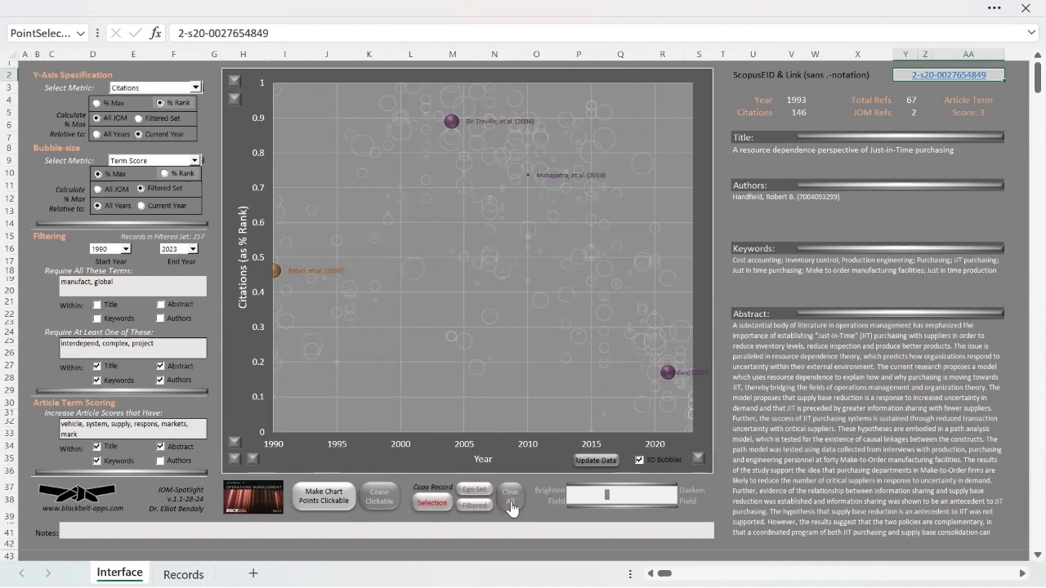
{"action": "left_click", "coordinate": [510, 503]}
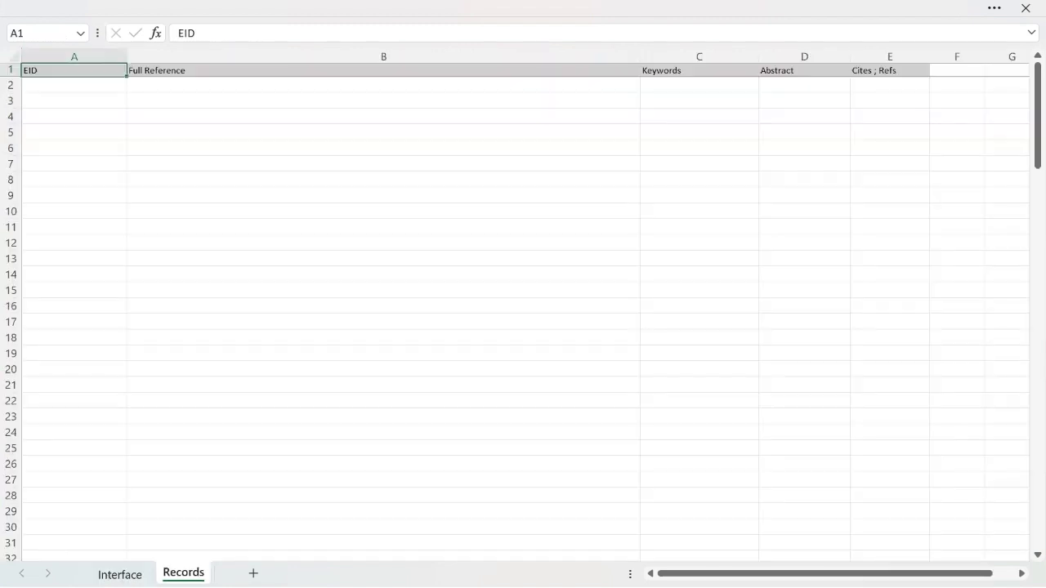